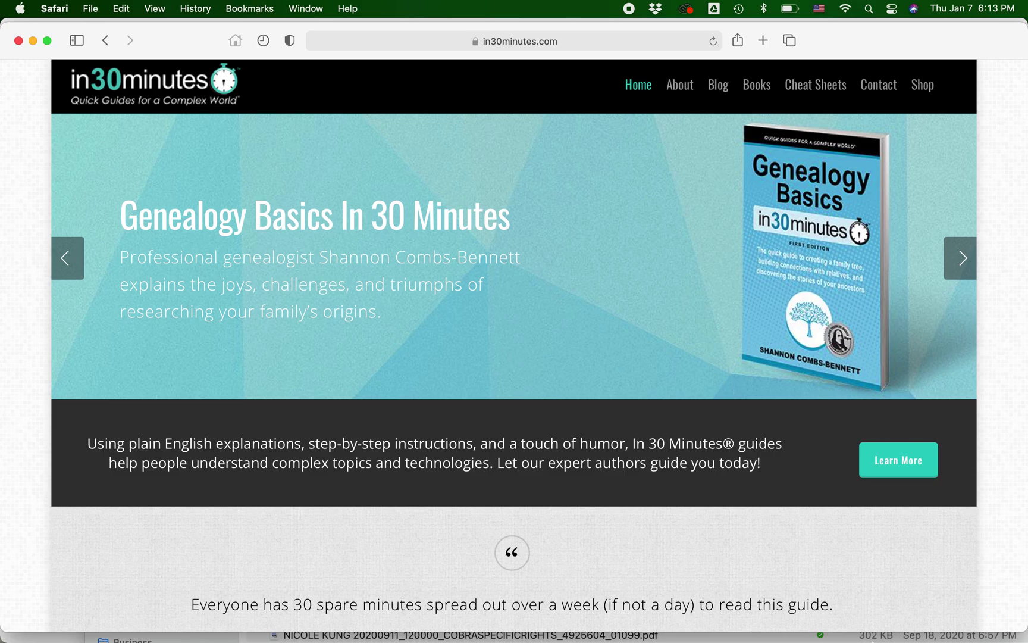
Step: Open the Genealogy Basics announcement PDF in Preview and select 'Award-Winning Genealogy Guide' in the headline
key(super+Tab)
key(super+Tab)
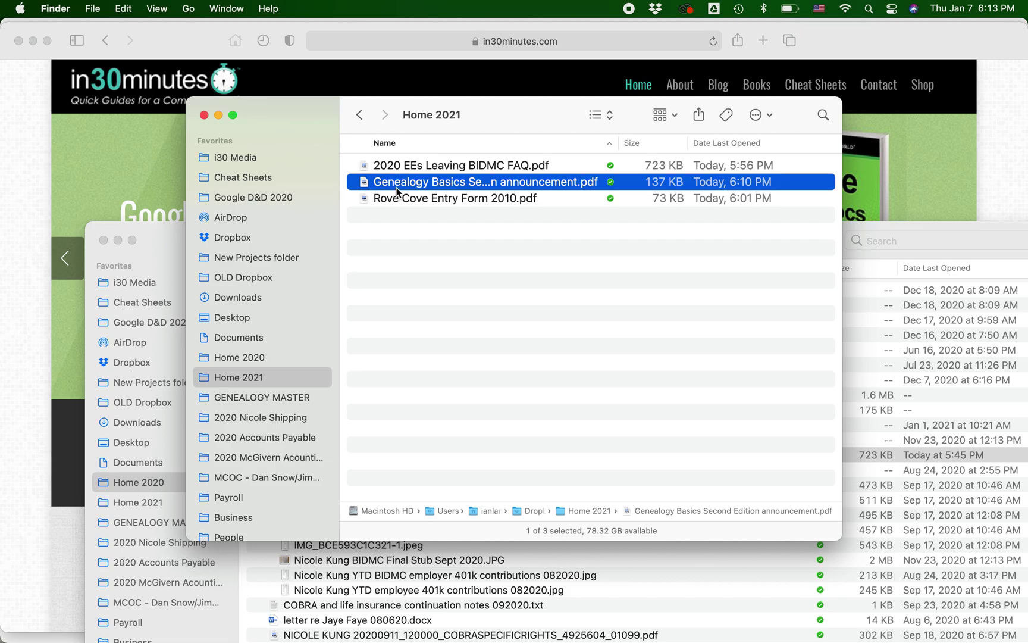
double_click(396, 185)
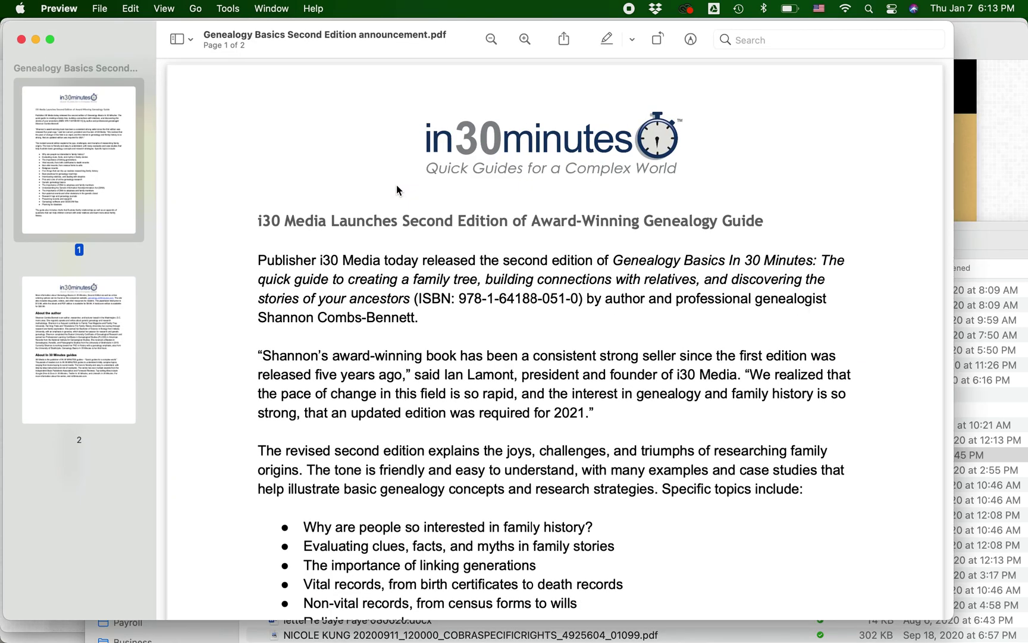
click(533, 219)
drag(762, 221, 537, 221)
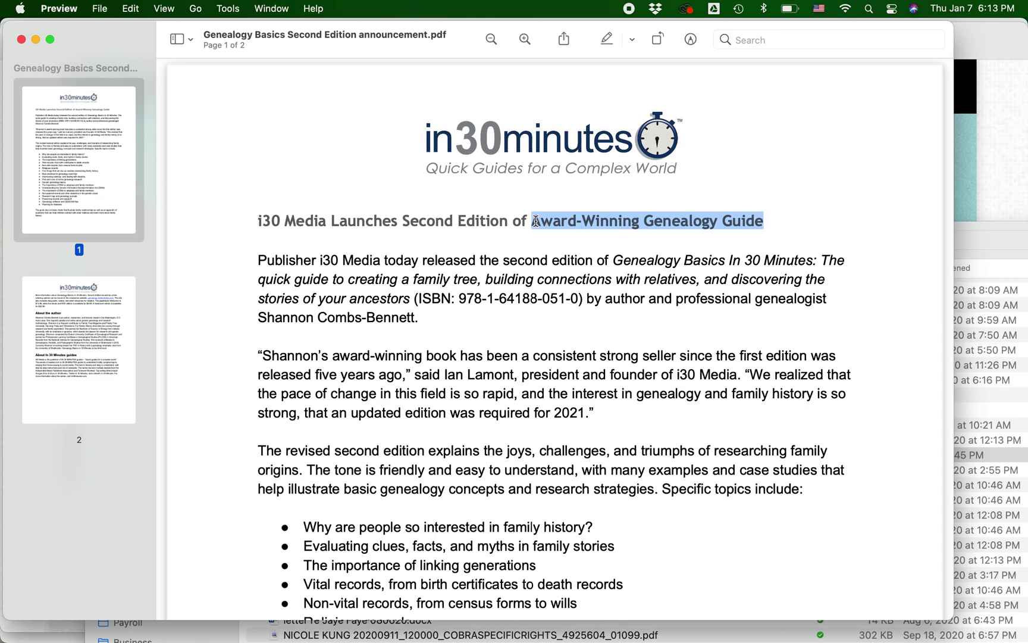
click(581, 300)
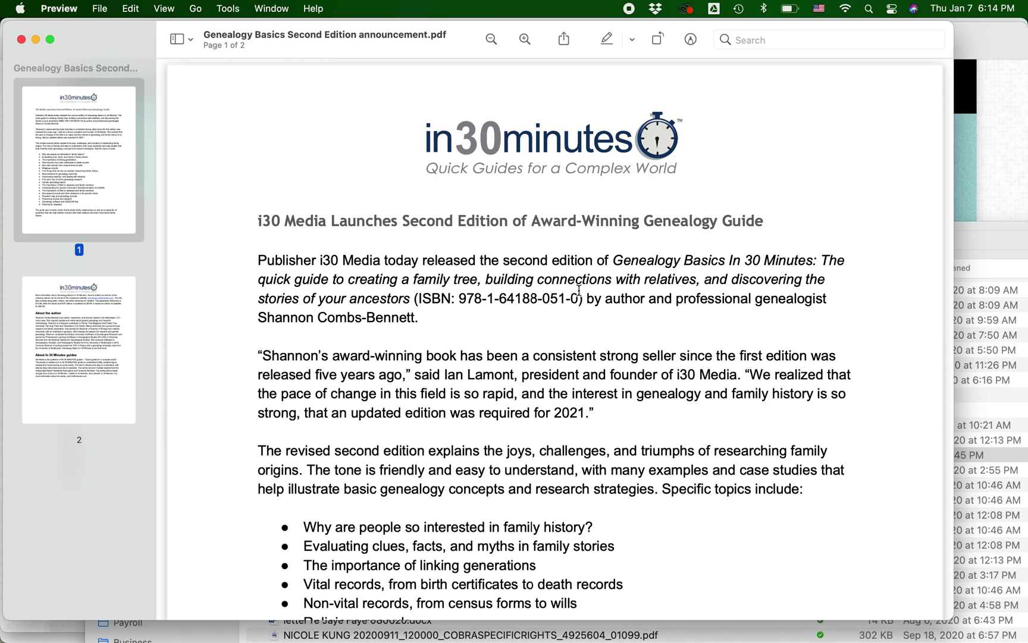
Step: Select the ISBN line to review it, then close the PDF window
triple_click(538, 296)
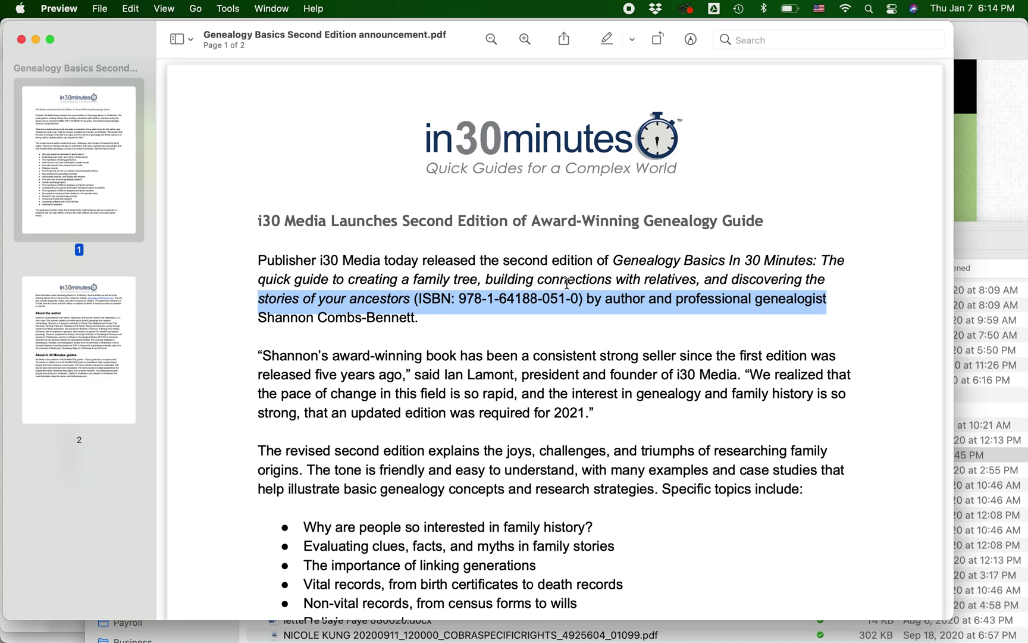
click(382, 190)
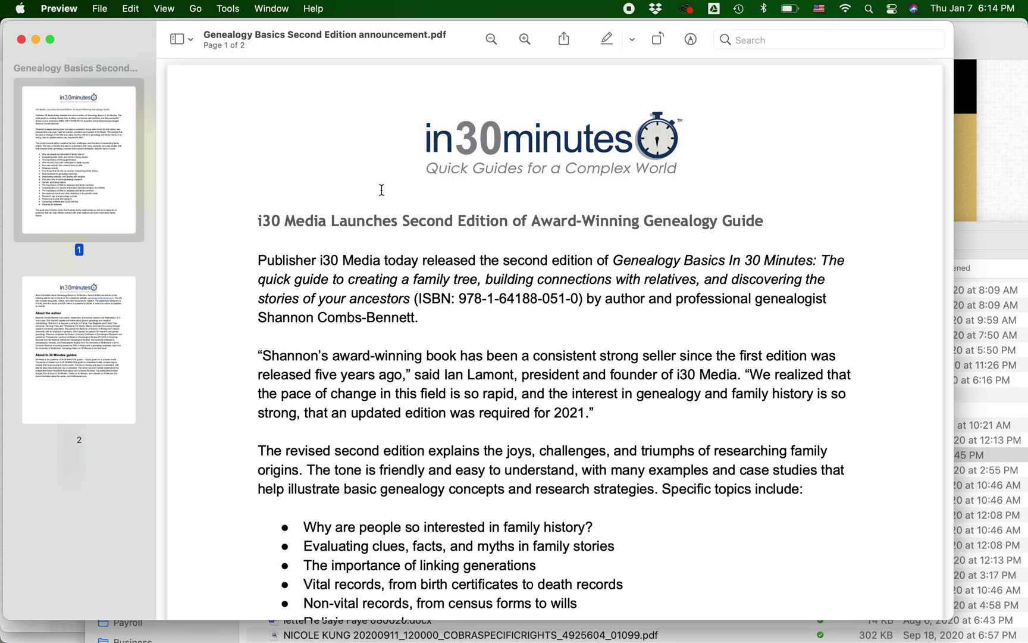
key(super+w)
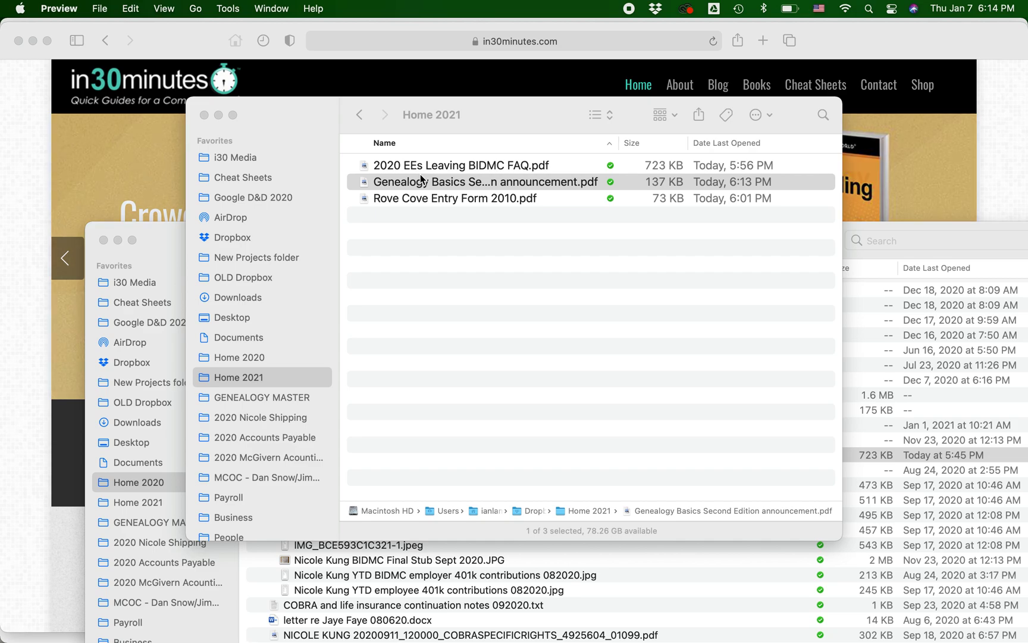
Step: Reopen the Genealogy Basics announcement PDF with Adobe Acrobat.app using Open With
key(super+q)
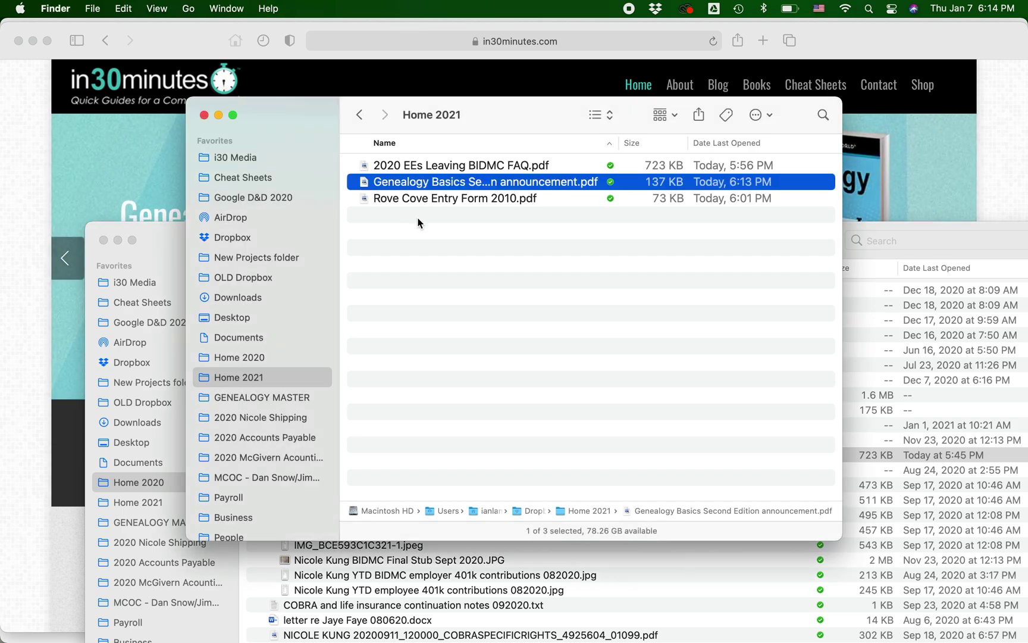
right_click(387, 185)
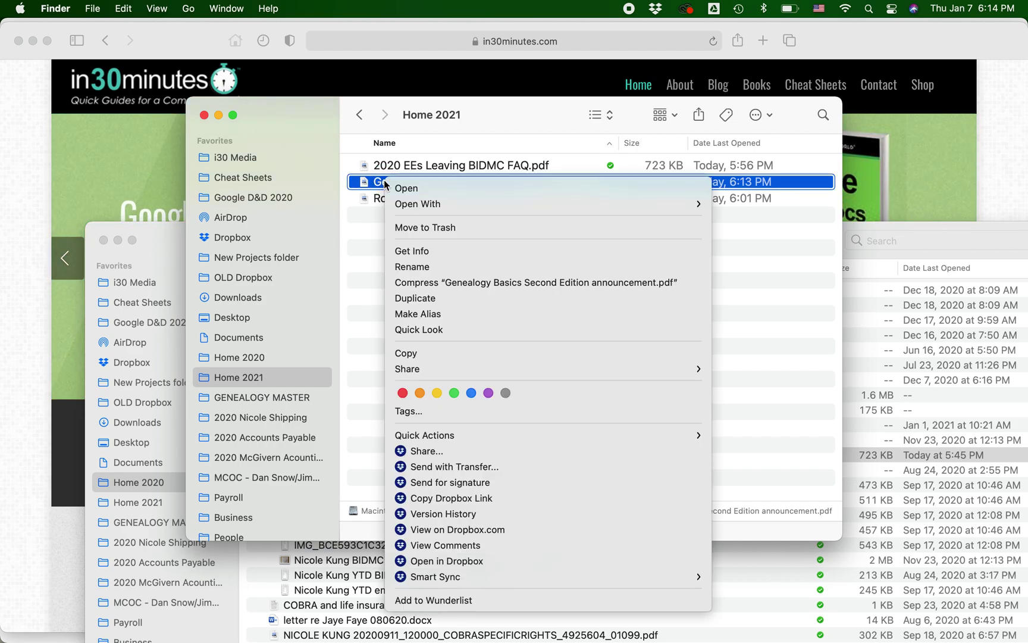
mouse_move(417, 203)
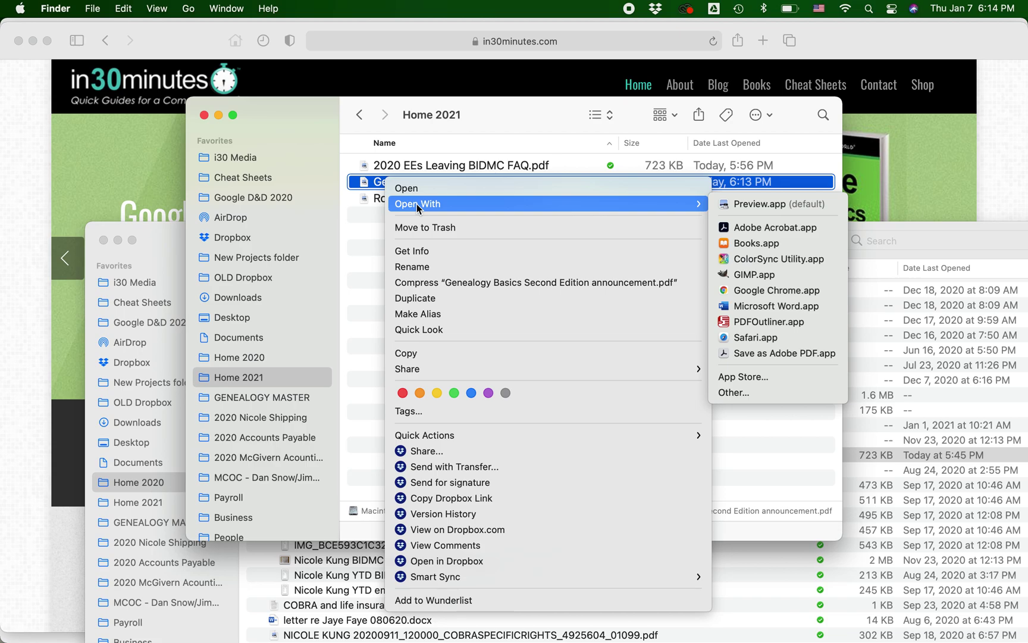
click(787, 227)
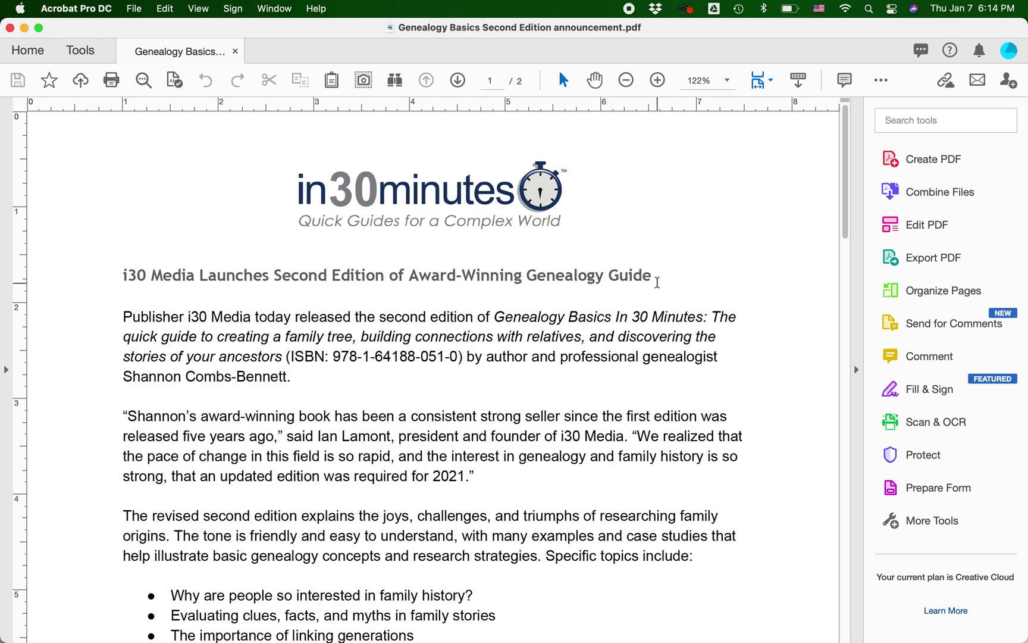
scroll(623, 281, down, 1)
scroll(622, 281, down, 10)
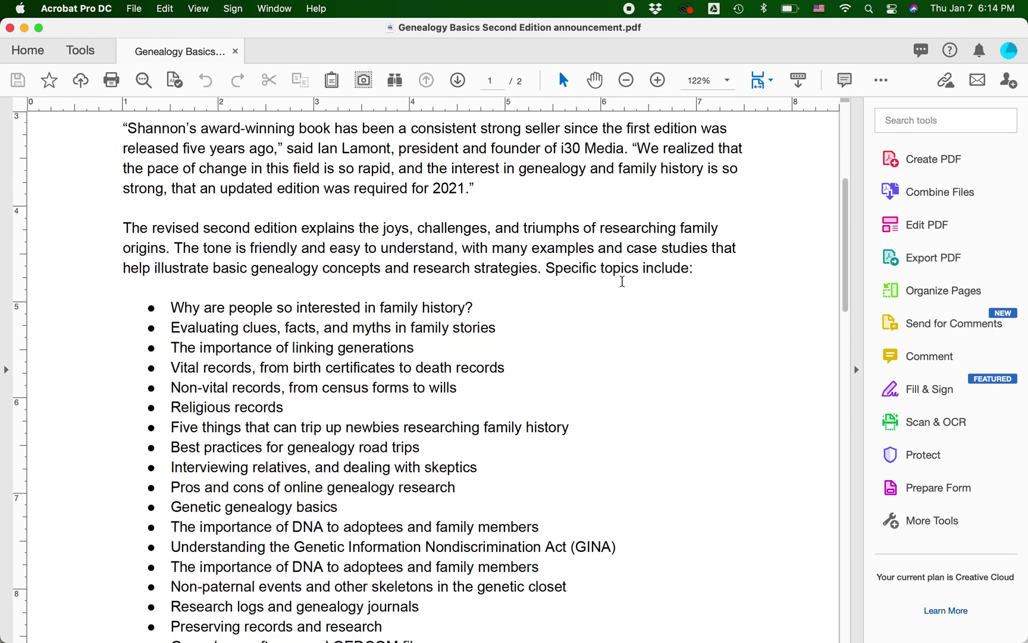
scroll(627, 289, up, 10)
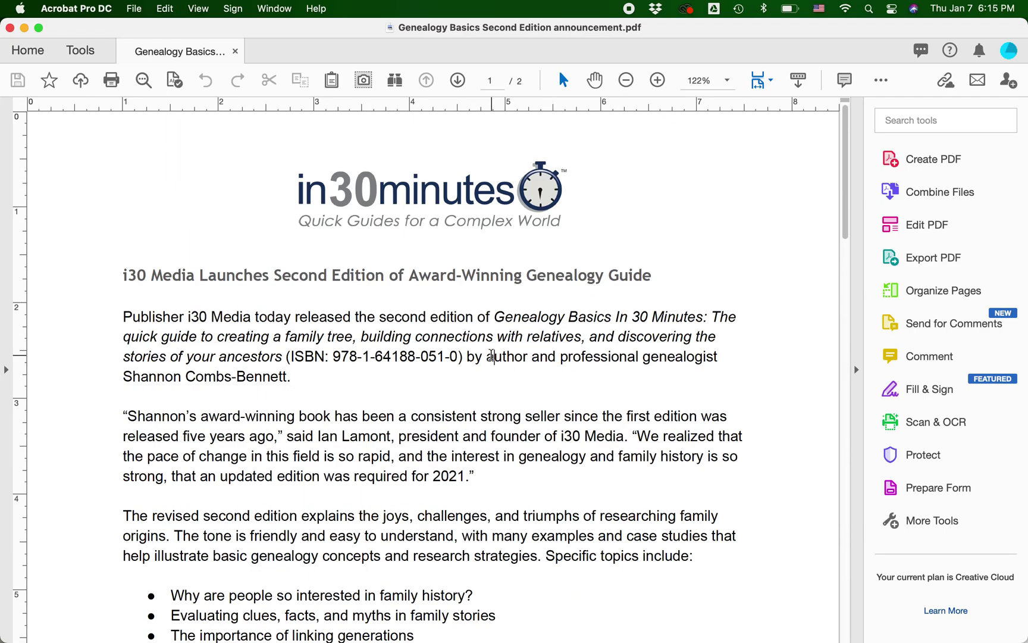
triple_click(490, 355)
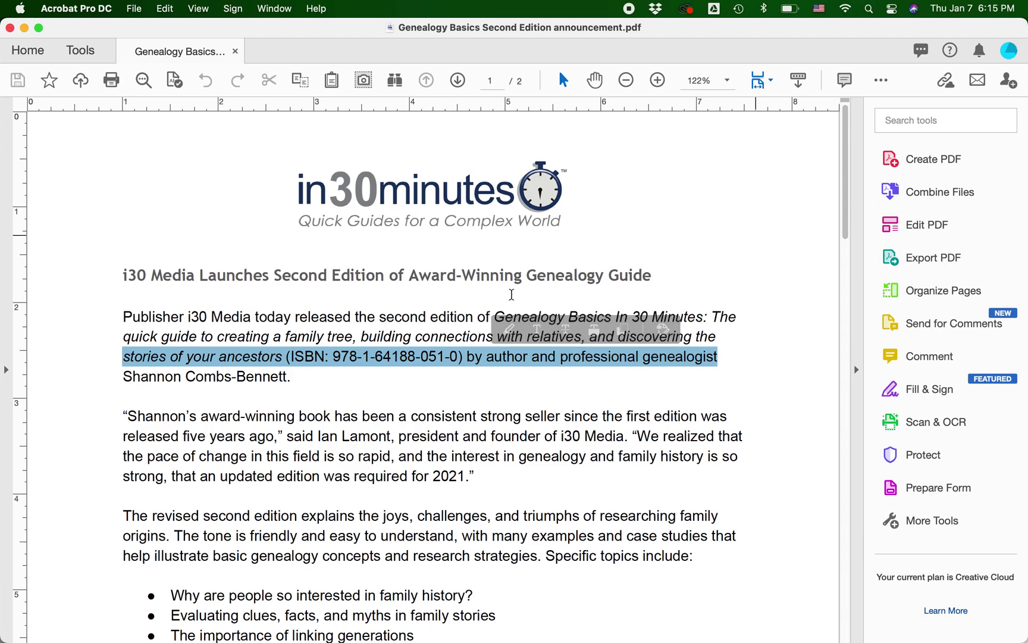
click(464, 293)
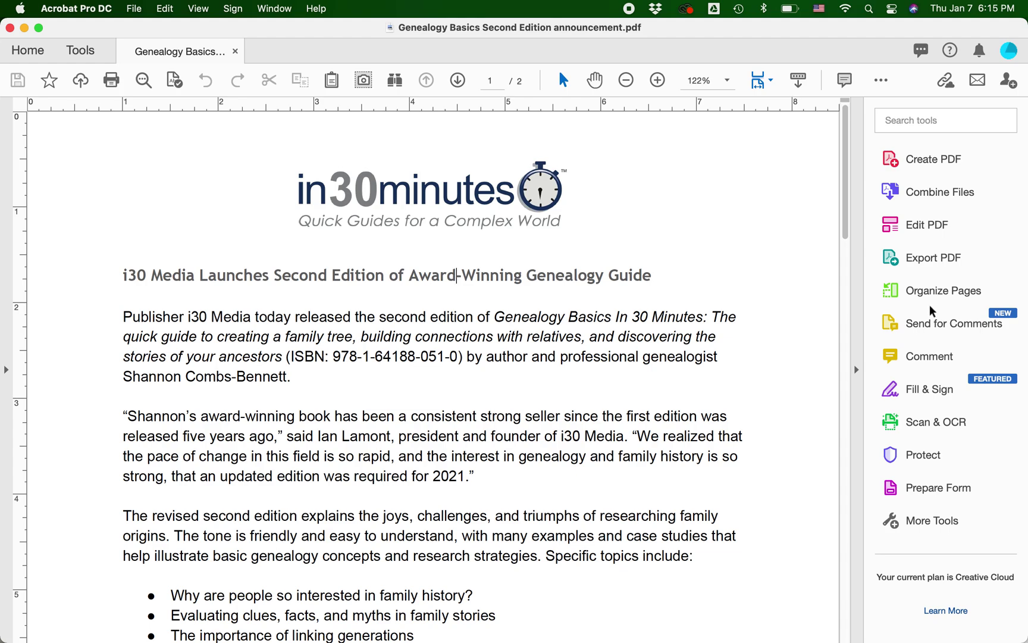
click(200, 9)
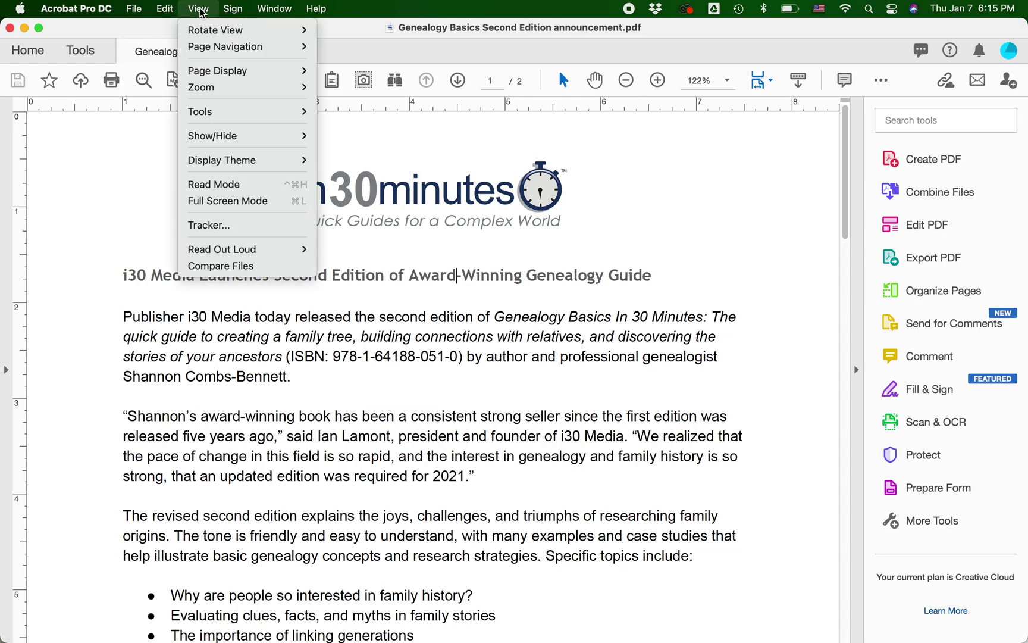
mouse_move(217, 55)
click(938, 230)
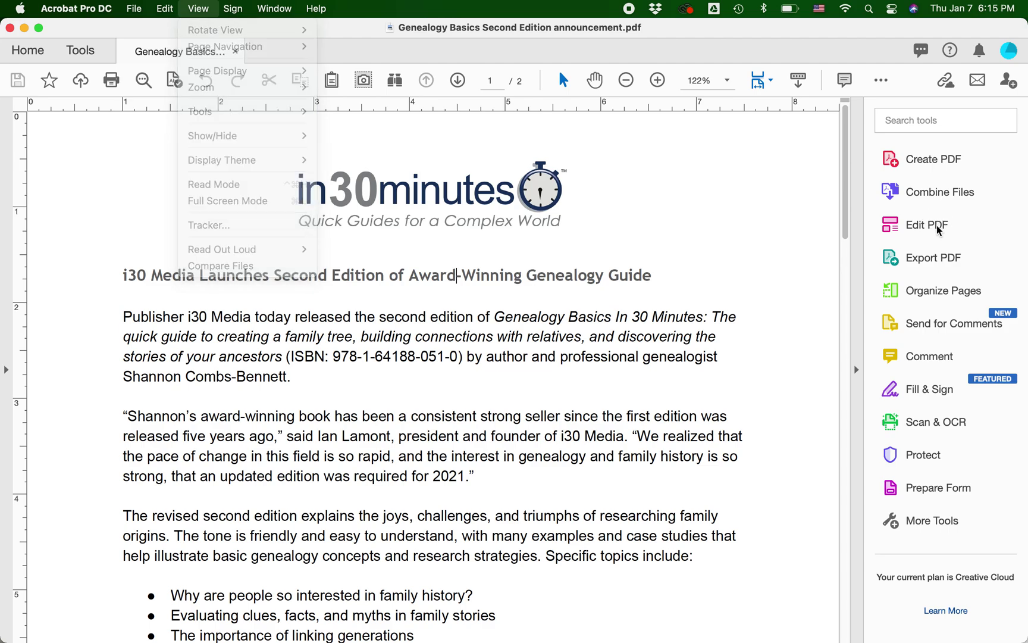
Step: In Edit PDF, replace 'Award-Winning Genealogy Guide' in the headline with 'Genealogy Basics In 30 Minutes'
click(938, 229)
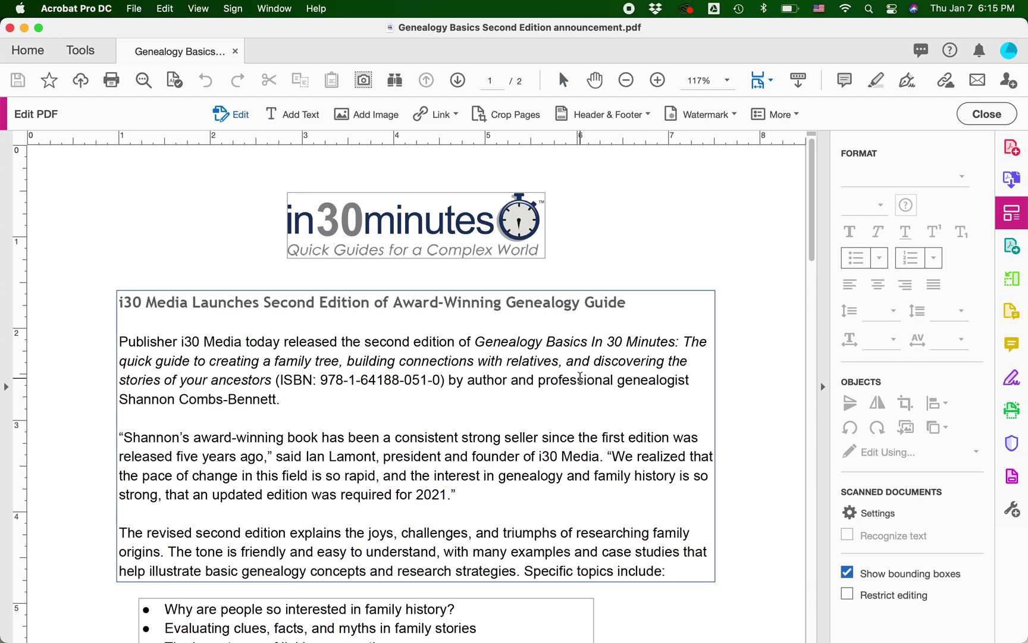
scroll(580, 377, down, 1)
scroll(581, 377, down, 10)
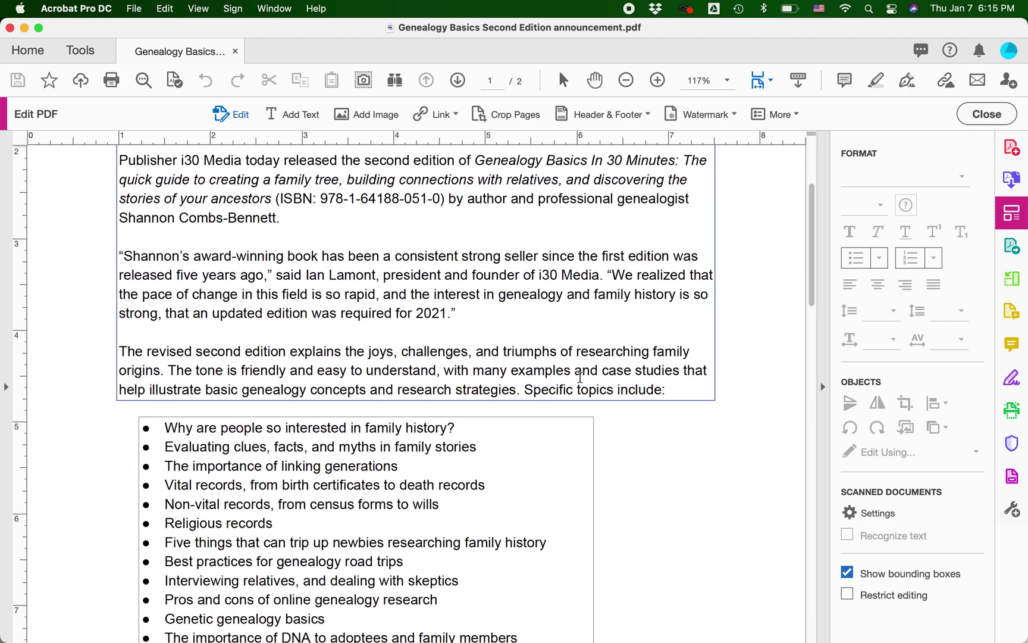
scroll(580, 377, down, 5)
scroll(580, 378, up, 8)
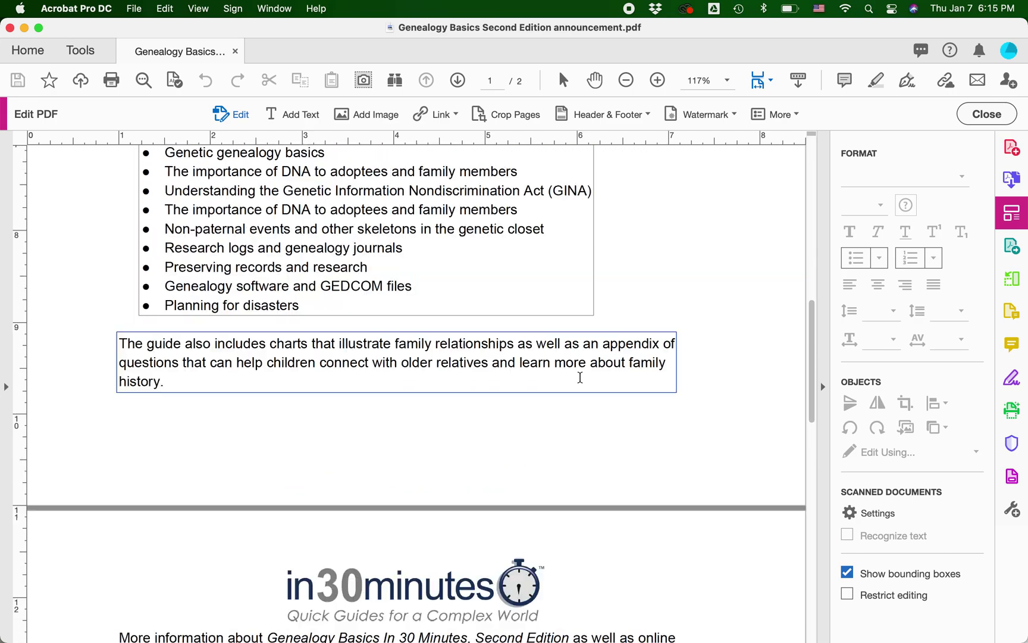
scroll(580, 377, up, 6)
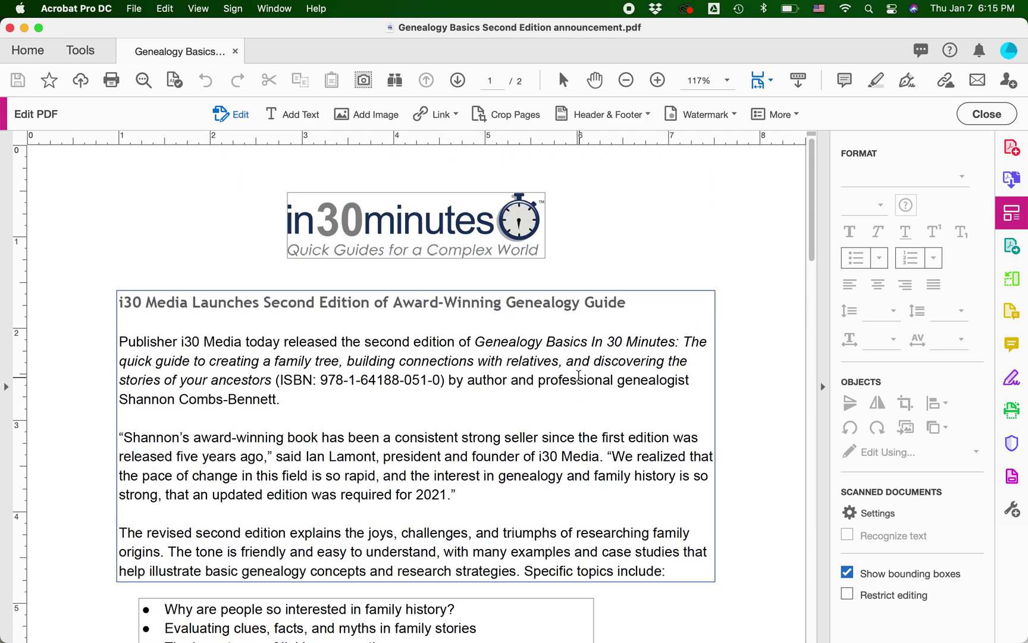
click(397, 296)
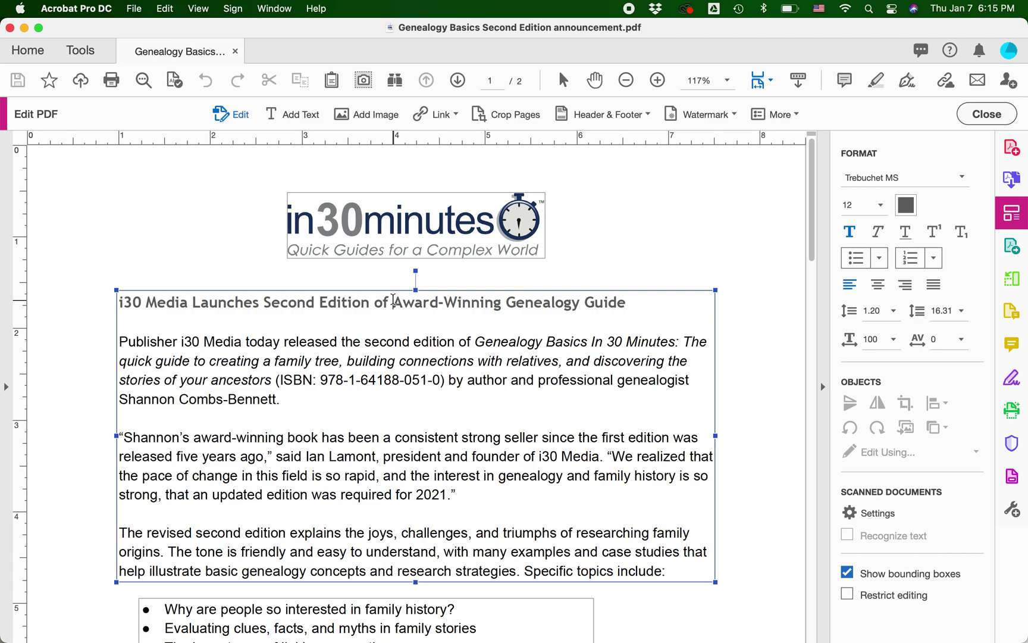
key(alt+shift+Right)
key(alt+shift+Right)
key(alt+shift+Right)
key(alt+shift+Right)
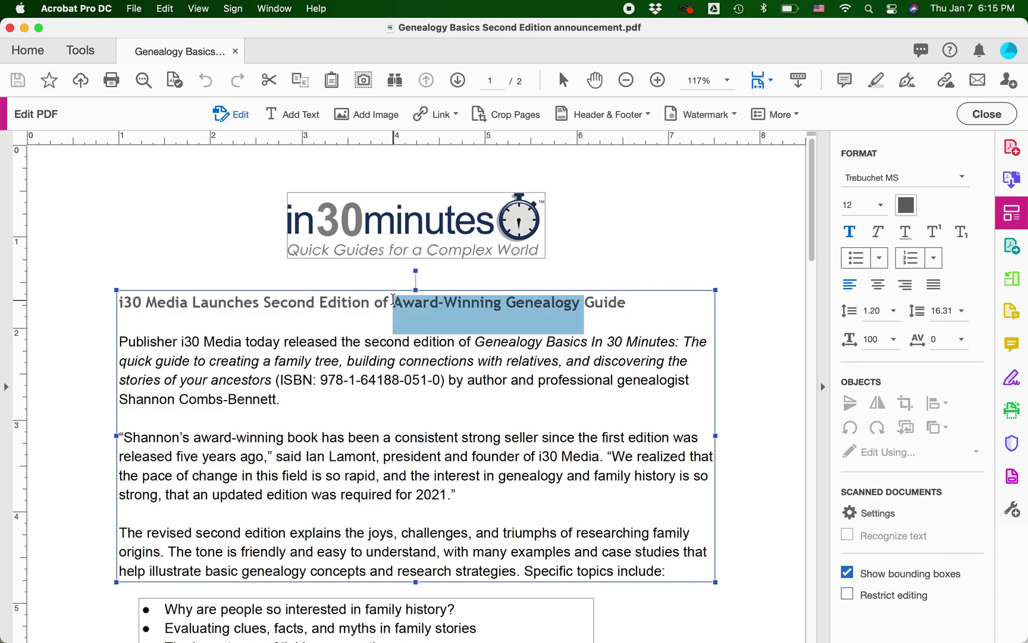
key(alt+shift+Left)
key(BackSpace)
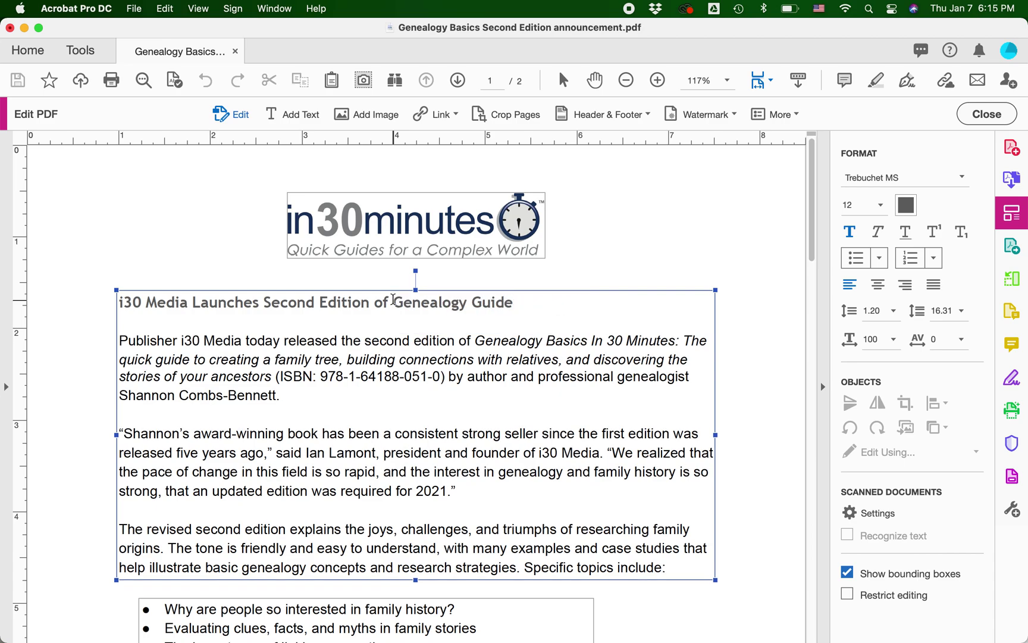
key(alt+shift+Right)
key(BackSpace)
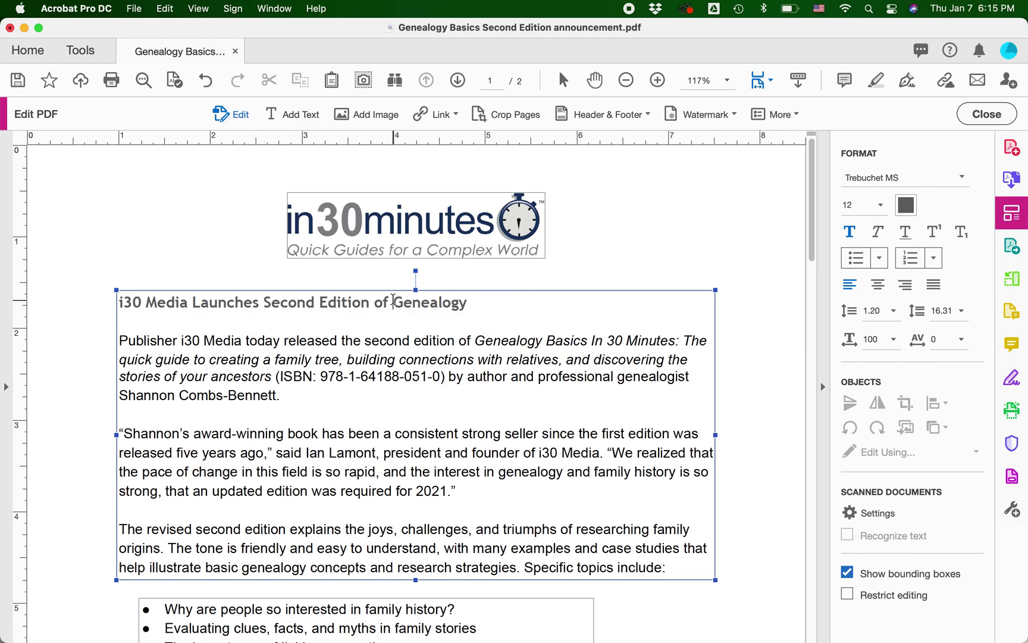
text(Basics In 30 Minutes)
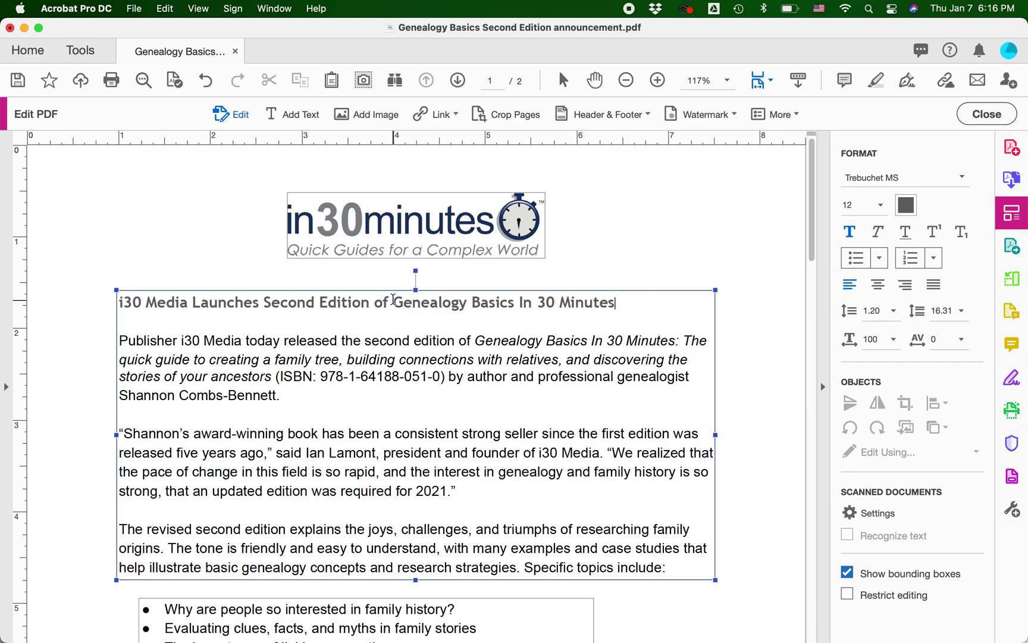
key(Down)
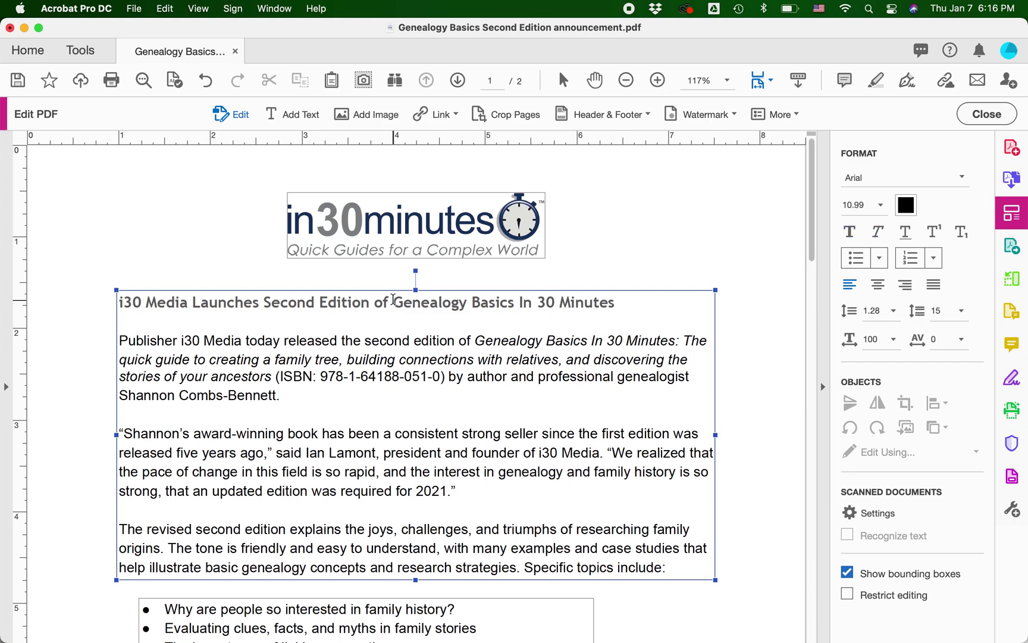
click(441, 379)
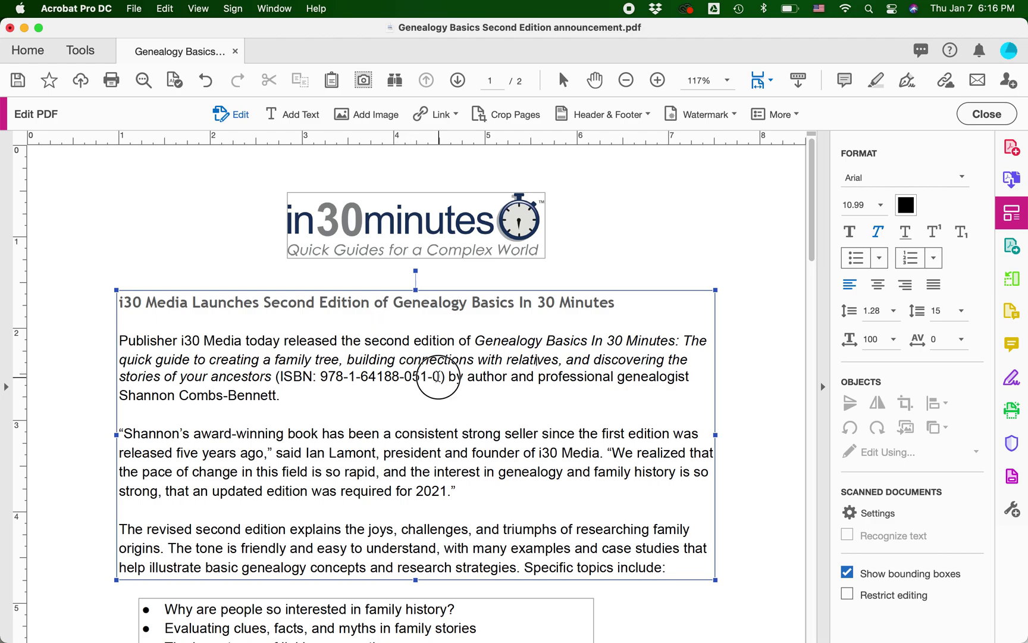
key(shift+Left)
text(1)
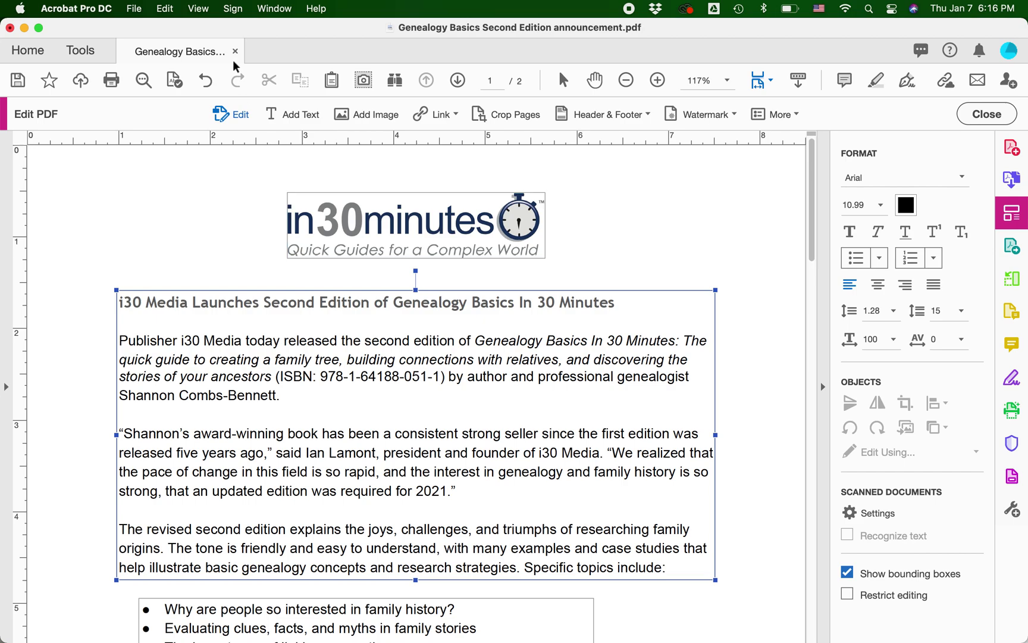
Step: Save the edited press release with File > Save and exit Edit PDF mode
click(134, 9)
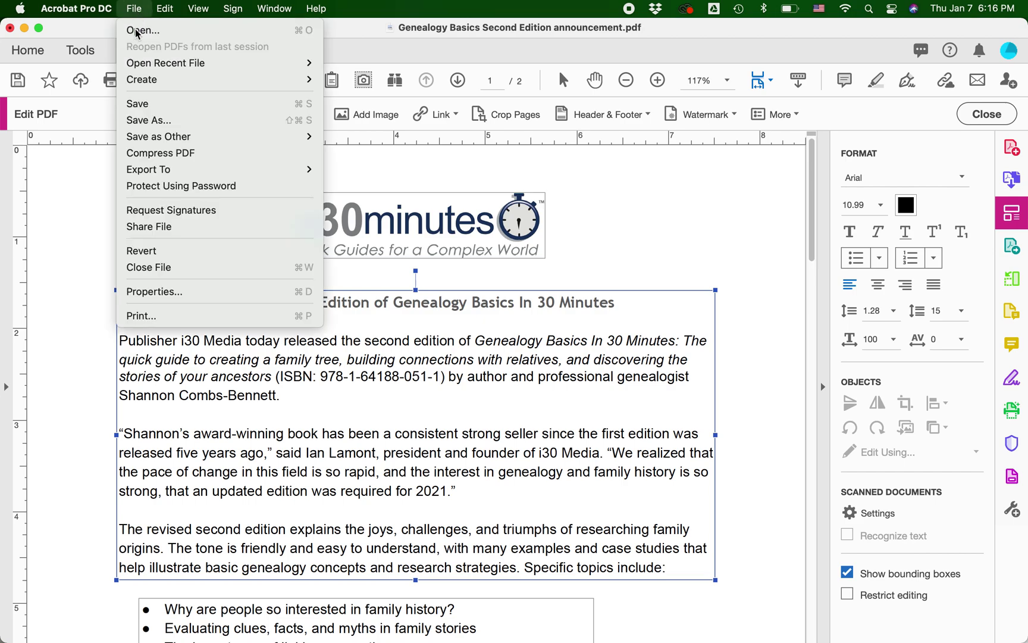
click(149, 102)
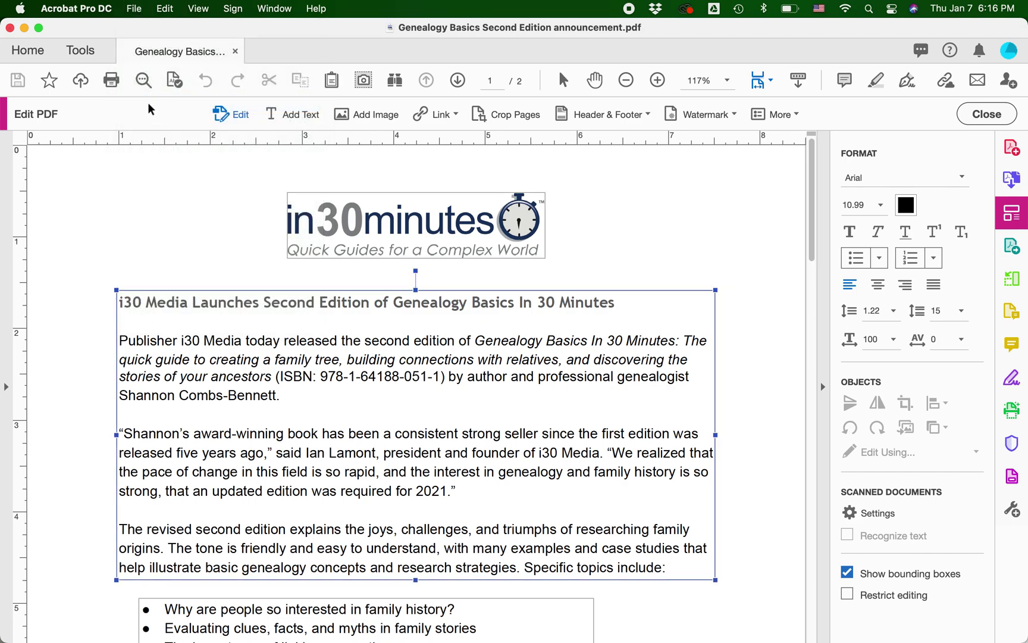
click(986, 114)
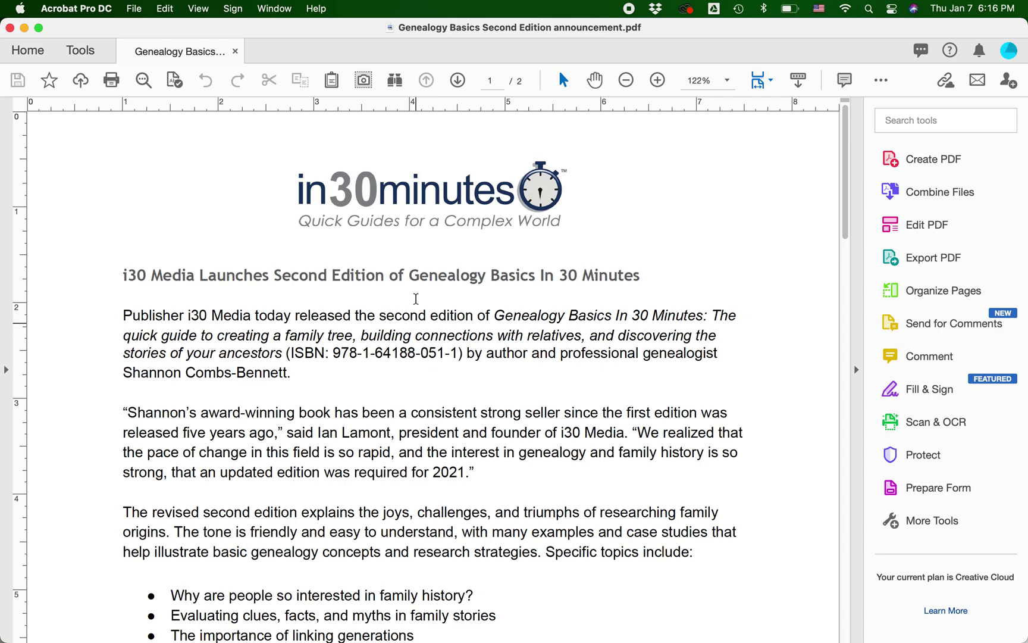
Step: Check the new headline wording and the corrected ISBN digit by selecting them
drag(408, 275, 630, 271)
drag(458, 353, 450, 354)
click(397, 374)
drag(409, 275, 617, 273)
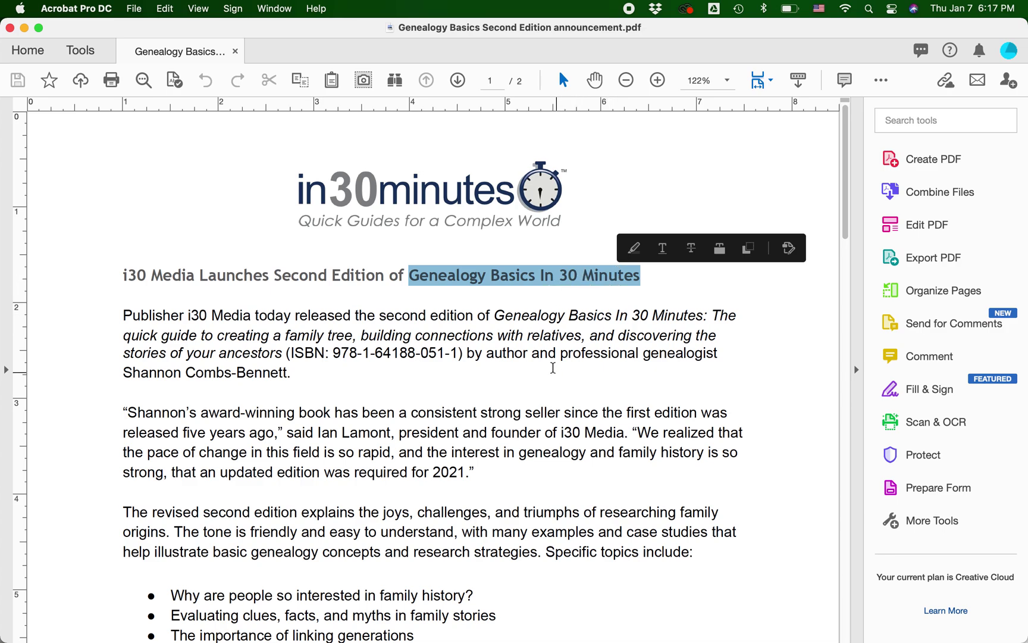
click(510, 337)
key(super+Tab)
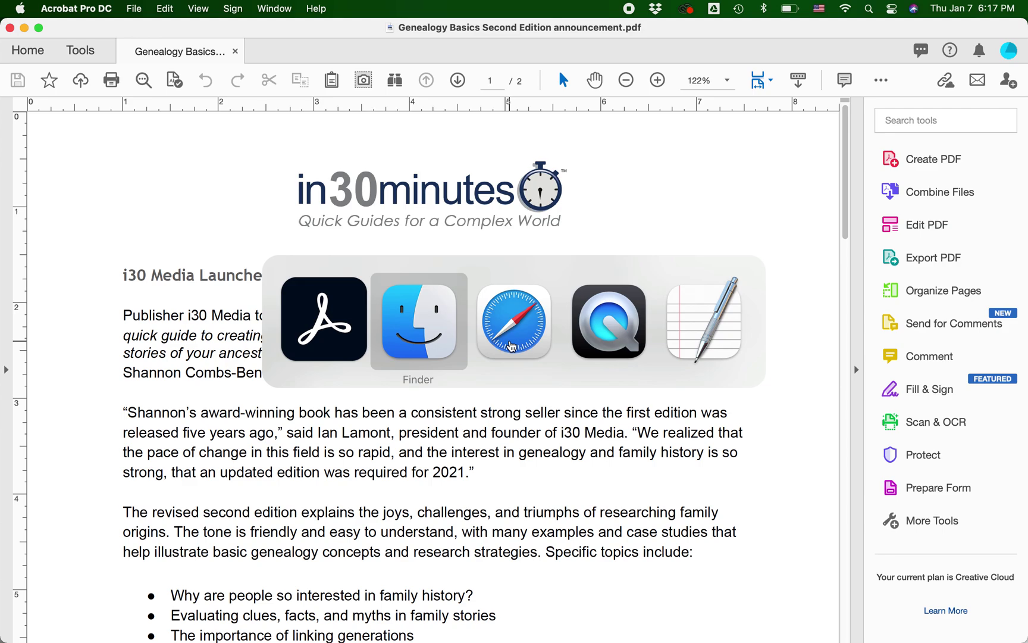
Step: Switch to Safari showing the in30minutes.com home page carousel
key(super+Tab)
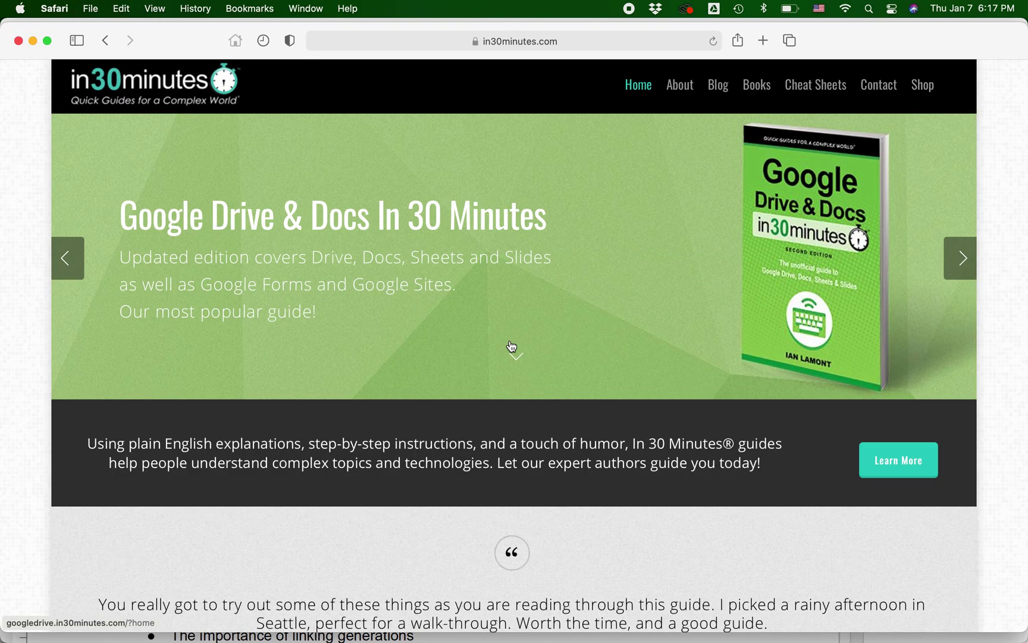